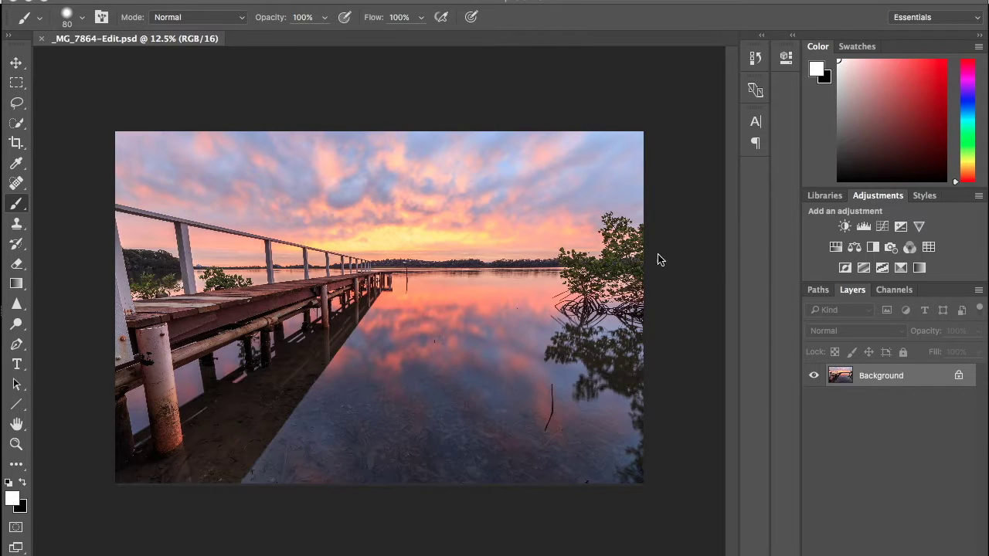
Duplicate the Background layer into Layer 1 and toggle Layer 1's visibility to compare, leaving it shown.
click(840, 378)
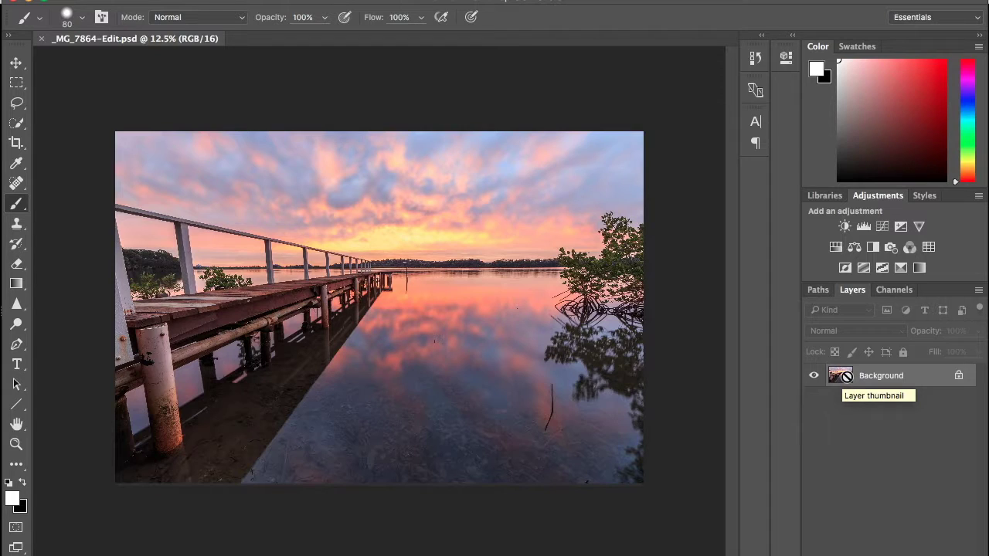
key(super+j)
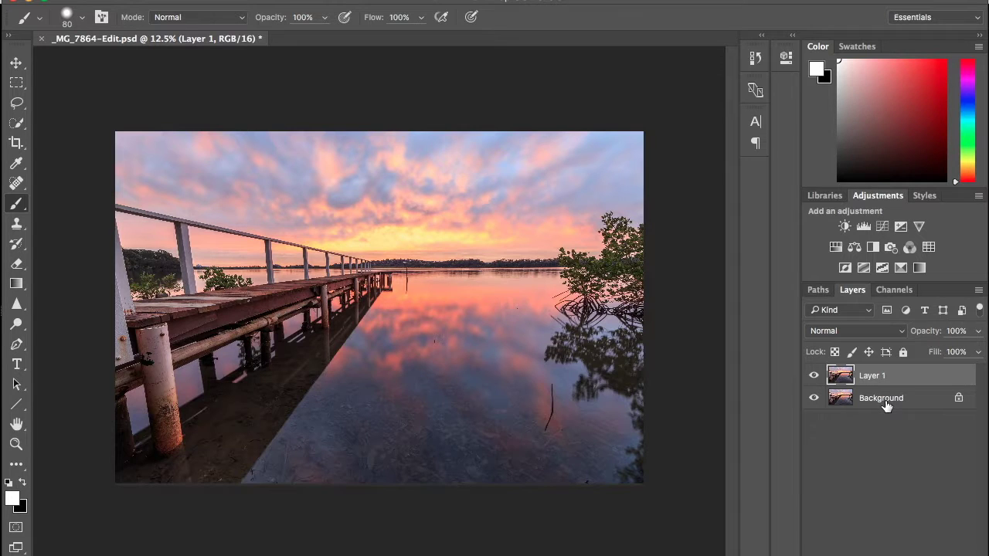
click(814, 377)
click(815, 376)
click(814, 376)
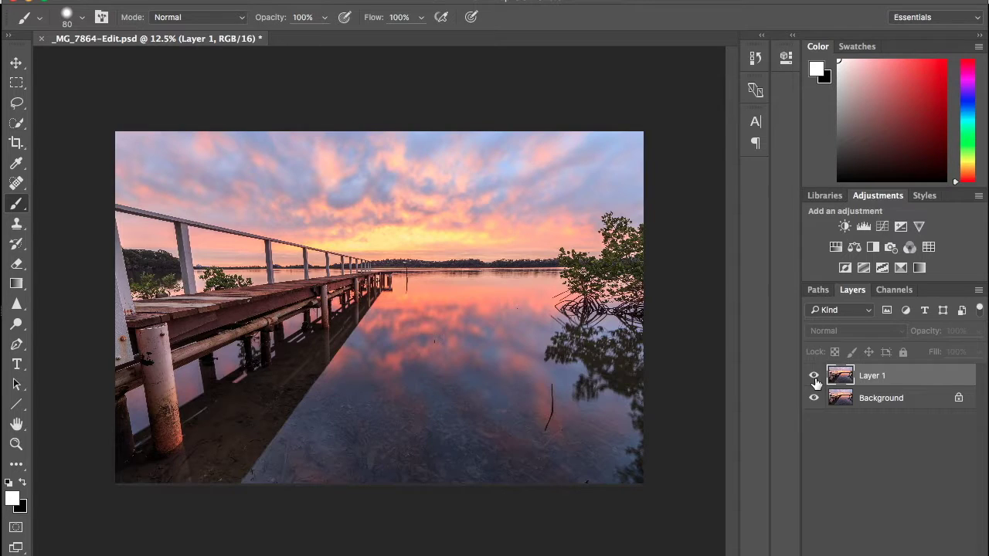
click(814, 377)
click(815, 377)
click(814, 377)
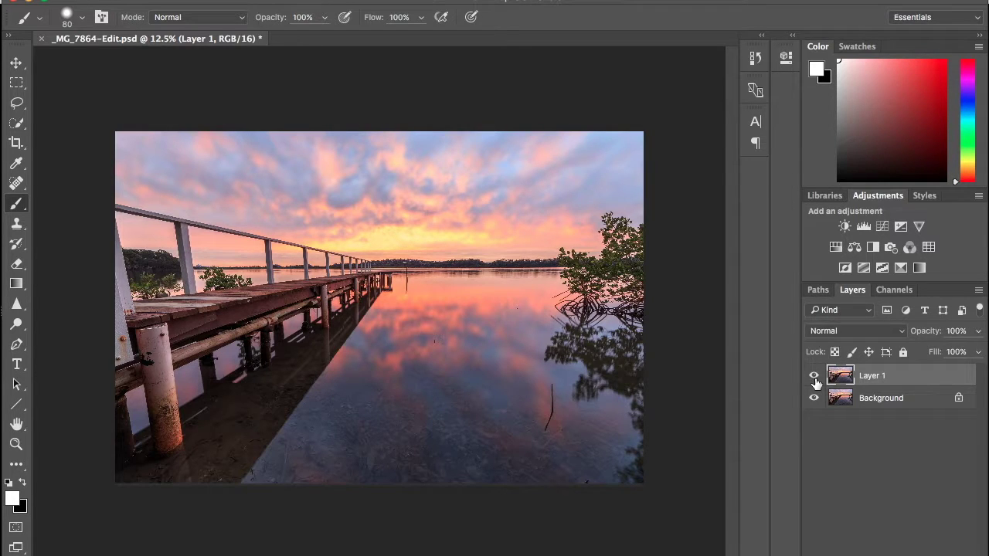
click(814, 376)
click(814, 376)
Choose the Lasso tool and zoom in on the submerged stick below the upright stick.
click(16, 106)
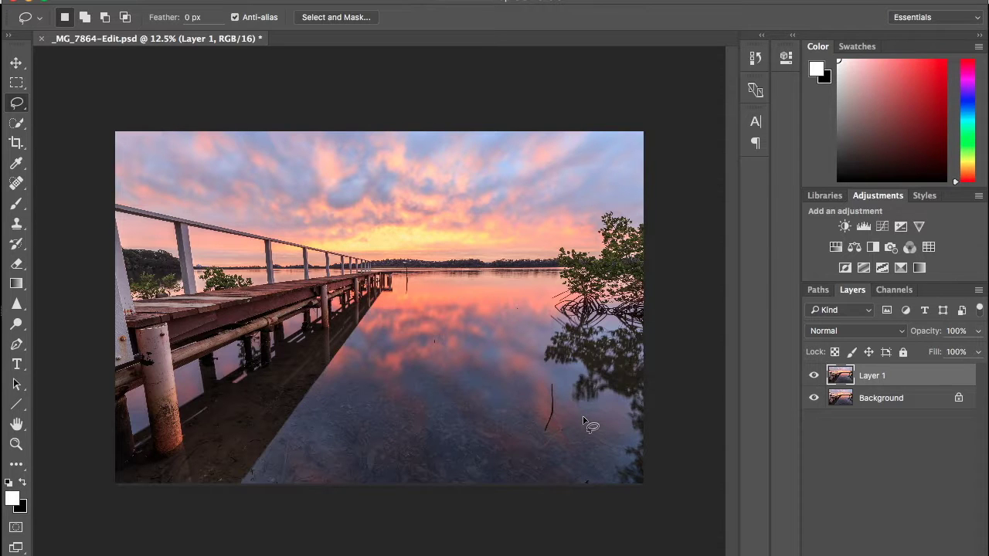
scroll(583, 418, up, 4)
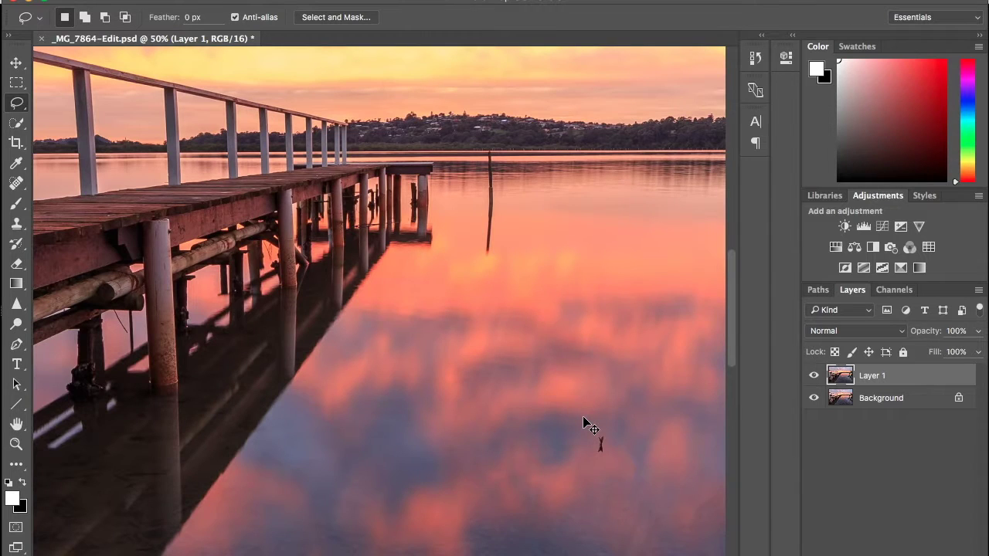
scroll(582, 423, down, 2)
scroll(583, 424, up, 1)
scroll(582, 424, down, 8)
scroll(583, 424, right, 4)
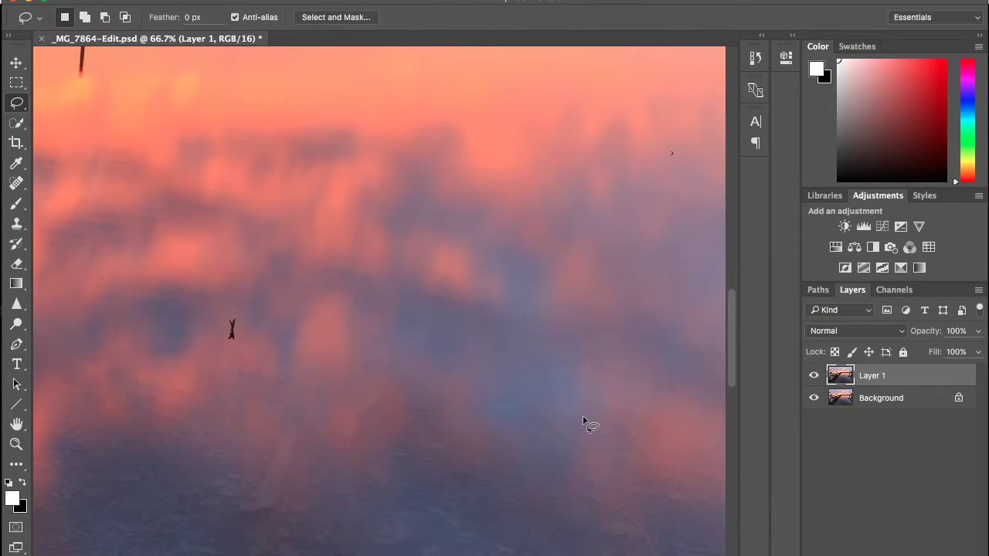
scroll(583, 423, down, 10)
scroll(583, 424, right, 4)
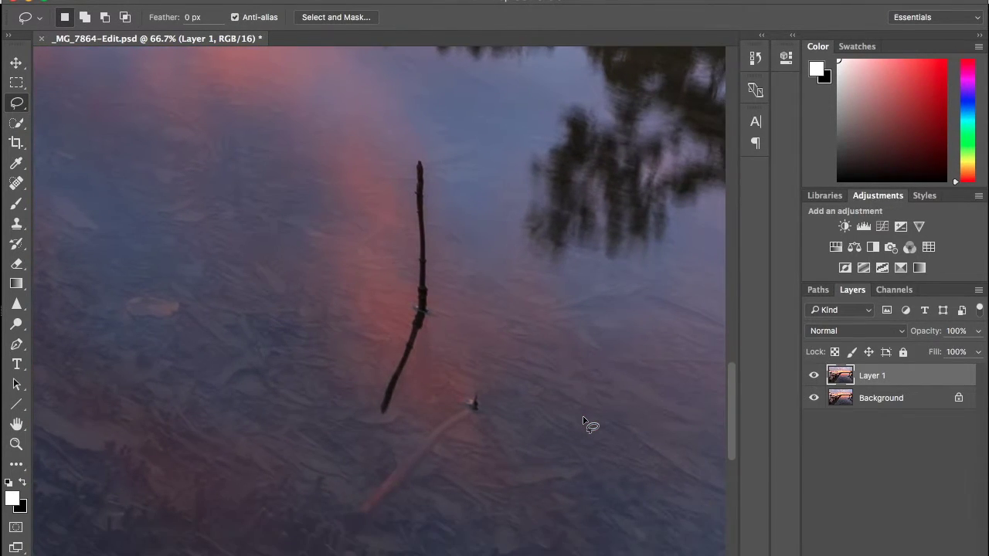
Lasso the faint submerged stick, remove it with a Content-Aware Fill, and deselect.
click(462, 390)
mouse_move(462, 390)
mouse_down()
mouse_move(490, 406)
mouse_move(474, 429)
mouse_move(383, 516)
mouse_move(353, 525)
mouse_move(340, 507)
mouse_move(456, 408)
mouse_up()
right_click(443, 439)
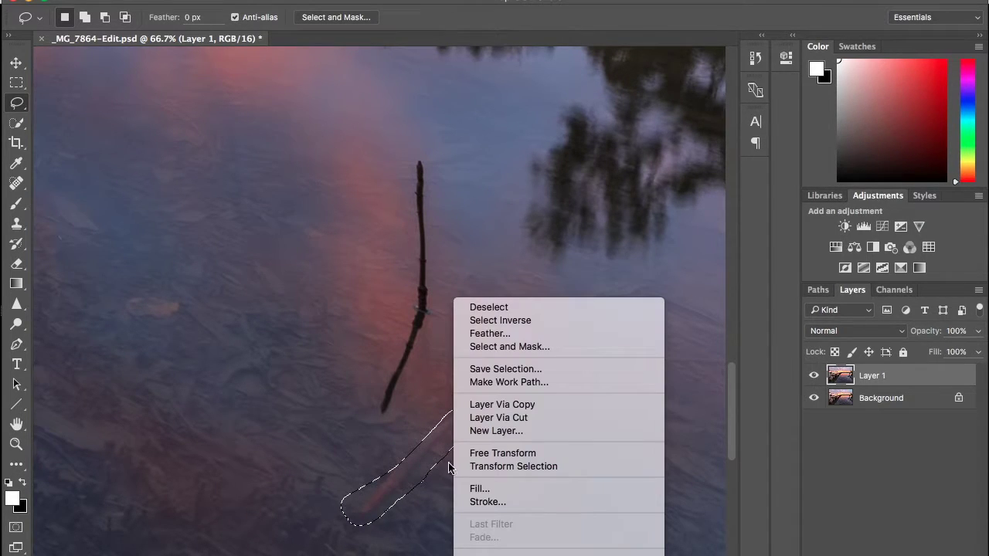
click(470, 490)
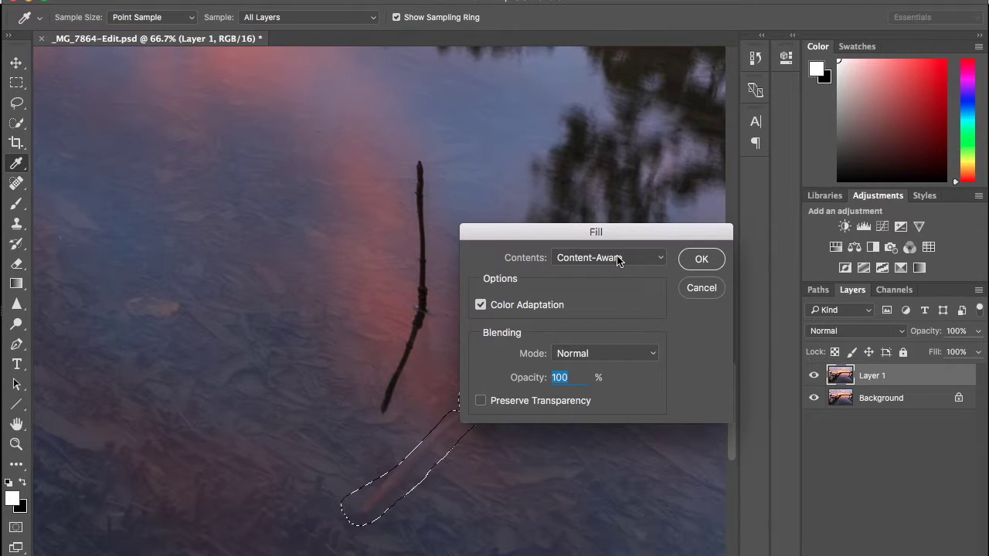
click(710, 260)
key(l)
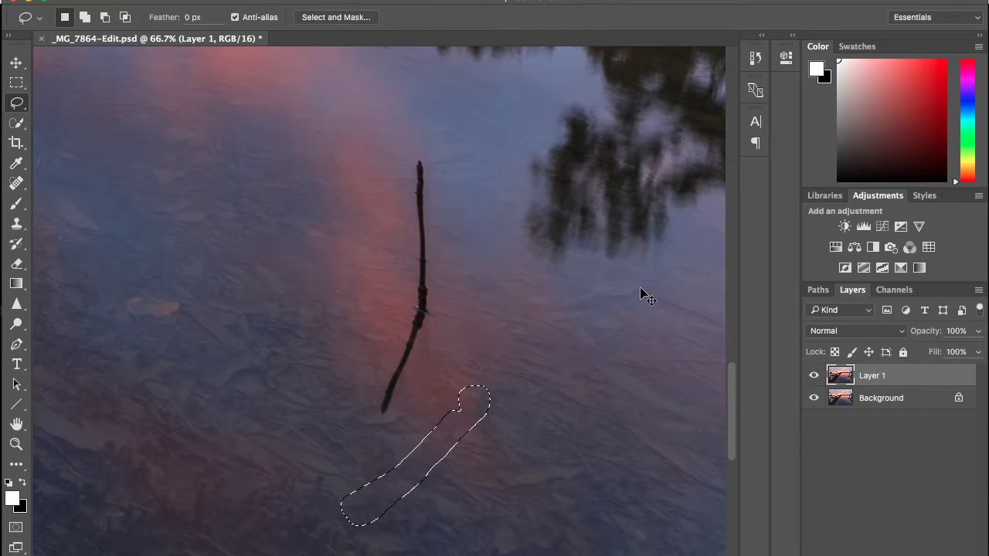
key(super+d)
Lasso the thin upright stick in the reflection, remove it with a Content-Aware Fill, and deselect.
click(371, 418)
mouse_move(372, 418)
mouse_down()
mouse_move(410, 297)
mouse_move(406, 167)
mouse_move(425, 153)
mouse_move(439, 168)
mouse_move(438, 330)
mouse_move(372, 421)
mouse_up()
right_click(403, 401)
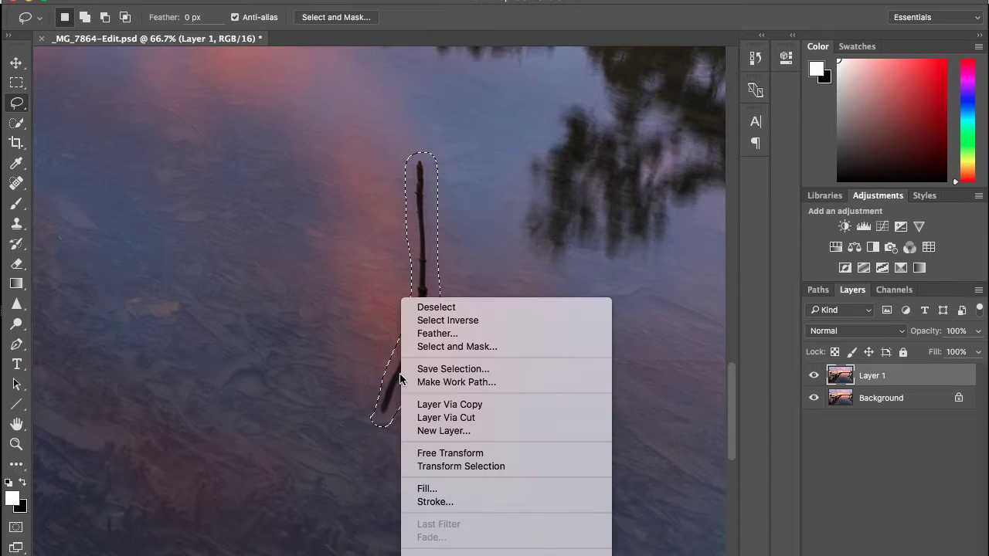
click(425, 488)
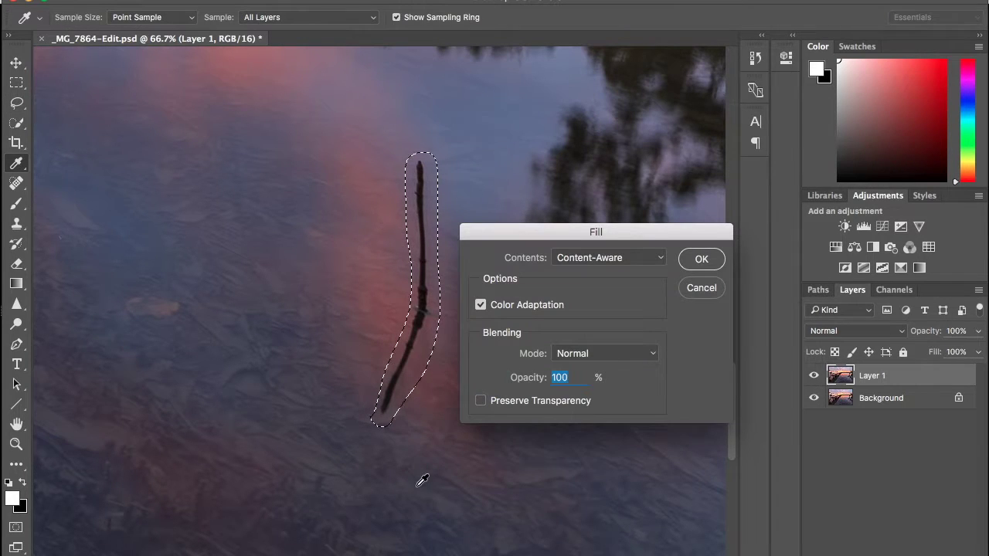
click(703, 258)
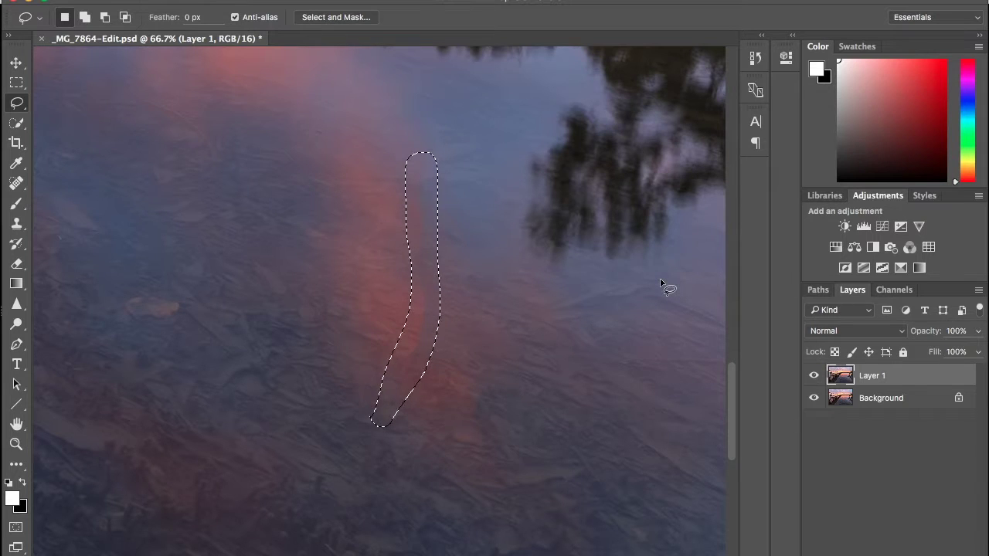
key(super+d)
Zoom out and toggle Layer 1 off and on to compare the edit with the original.
scroll(425, 305, down, 3)
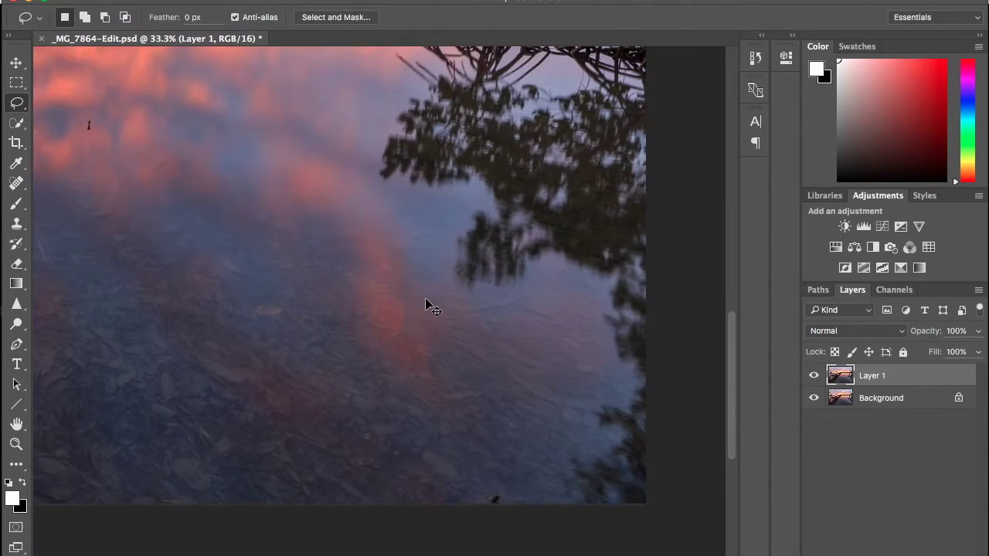
scroll(426, 305, down, 2)
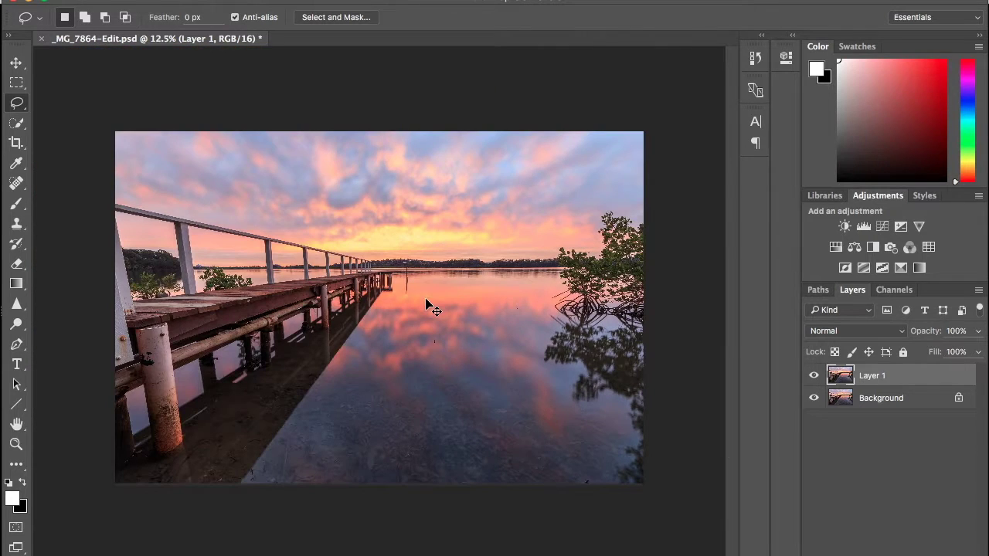
click(815, 376)
click(814, 377)
click(814, 376)
click(815, 377)
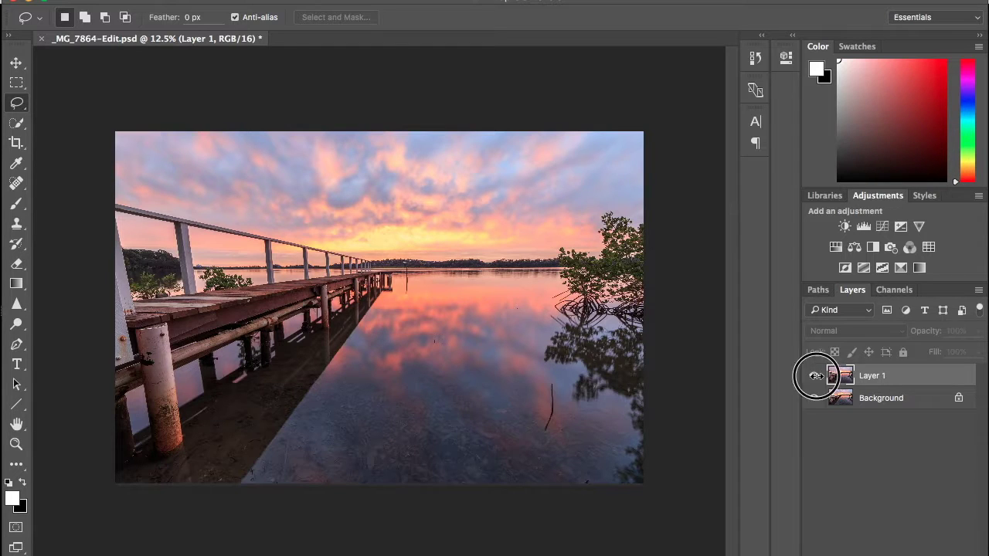
click(816, 377)
click(816, 377)
click(816, 377)
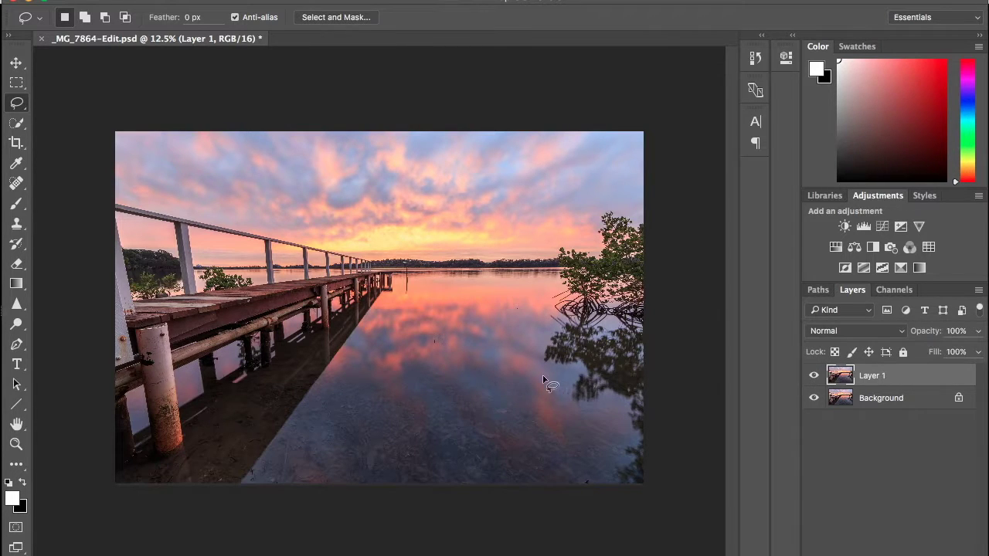
scroll(486, 334, up, 5)
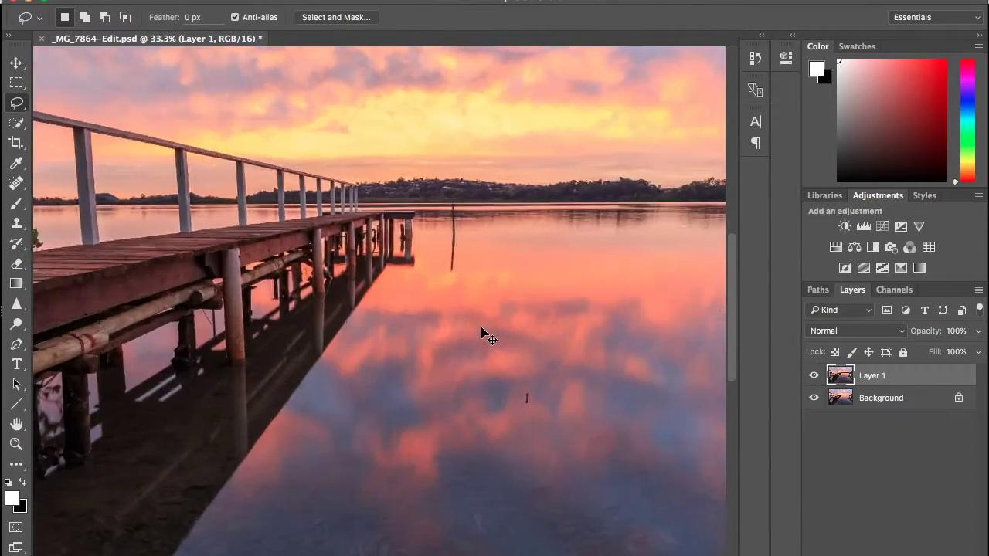
scroll(486, 334, down, 4)
scroll(486, 334, right, 5)
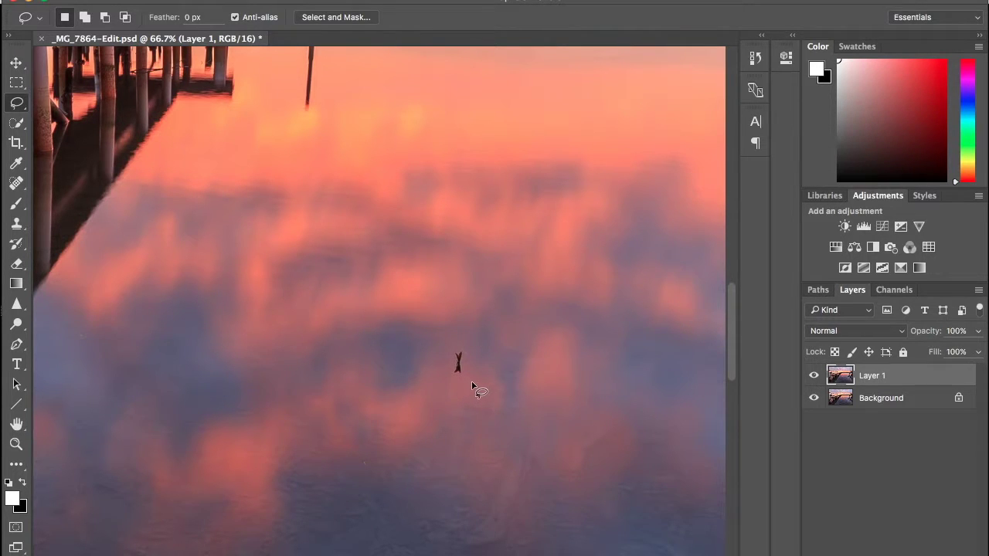
Lasso the small dark speck in the reflection and remove it with a Content-Aware Fill.
mouse_move(469, 383)
mouse_down()
mouse_move(443, 362)
mouse_move(460, 342)
mouse_up()
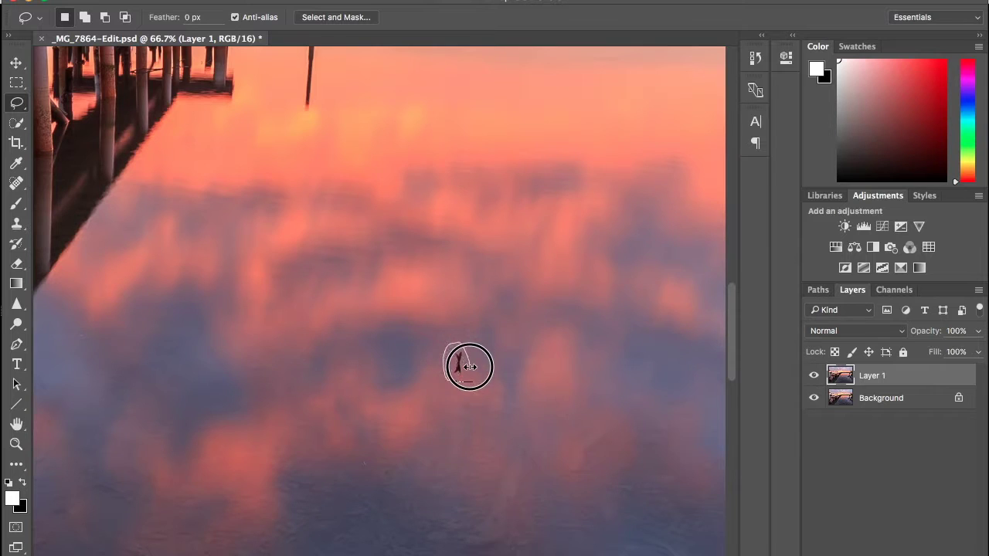
drag(469, 366, 456, 360)
right_click(457, 360)
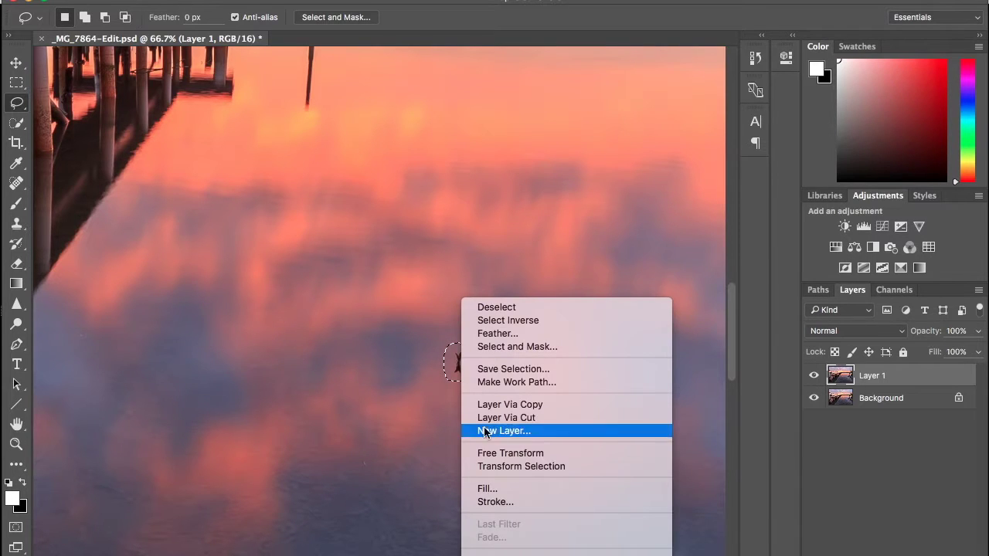
click(486, 489)
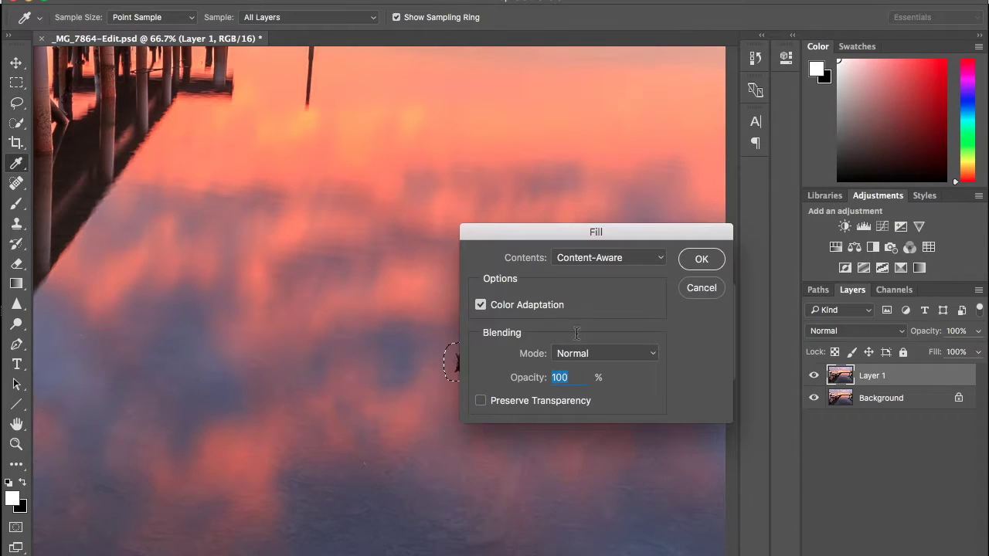
click(702, 261)
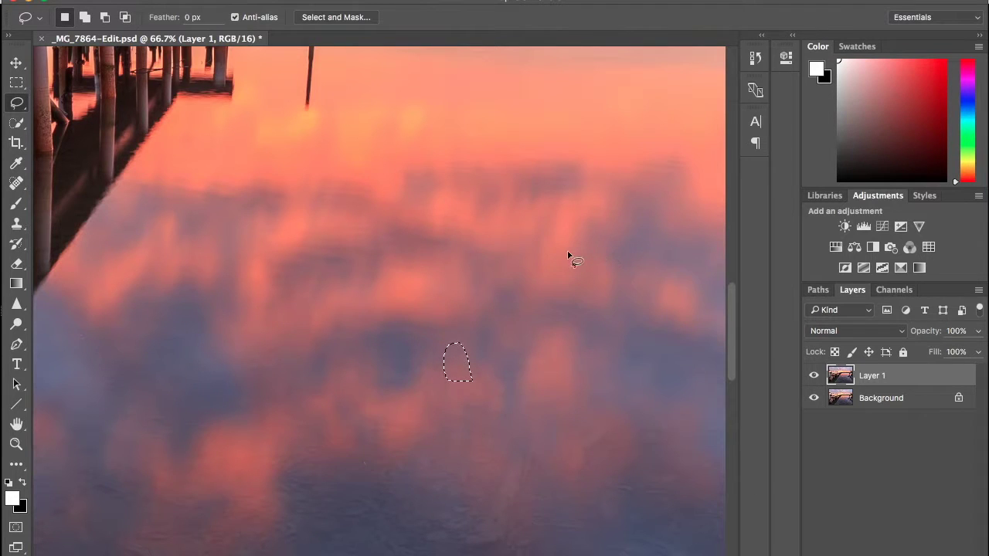
Zoom to 200% and lasso the tall post and its reflection. Remove them with a Content-Aware Fill, then deselect and zoom out.
key(ctrl+0)
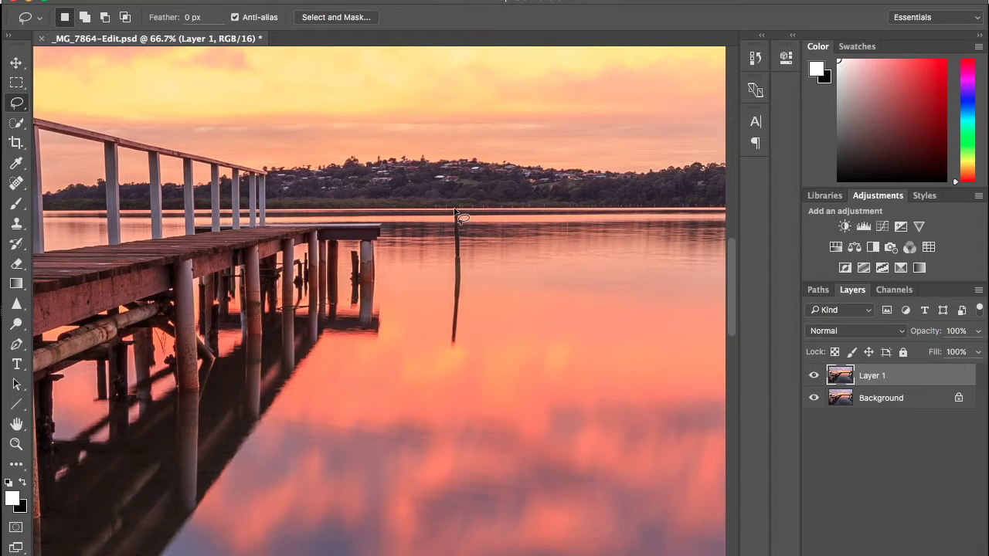
key(super+equal)
key(super+equal)
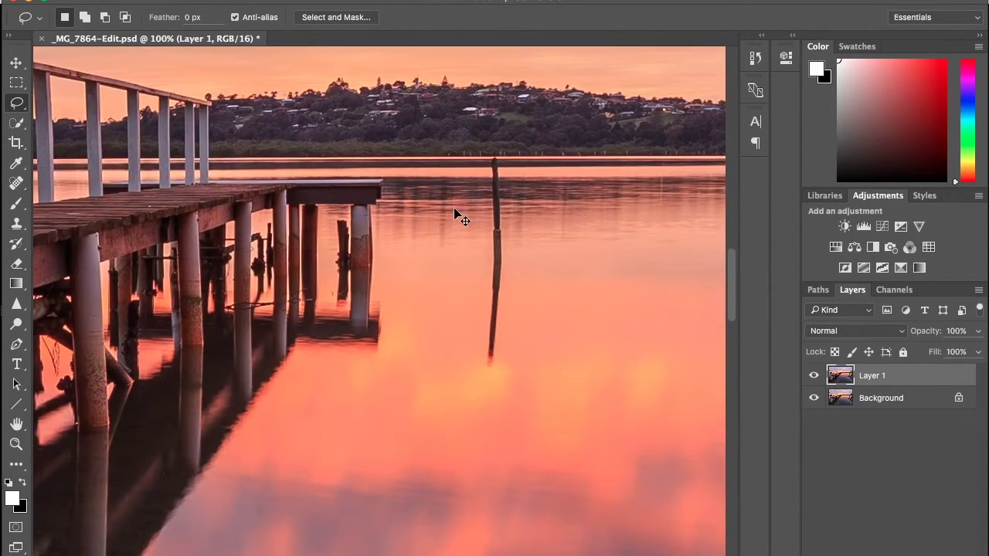
scroll(456, 215, up, 4)
scroll(455, 215, right, 2)
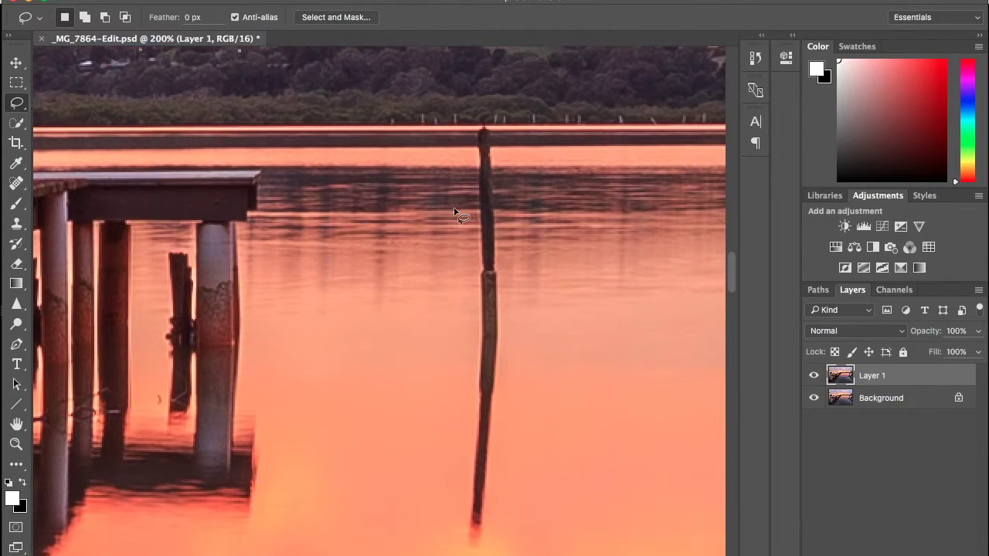
scroll(456, 214, down, 1)
mouse_move(470, 216)
mouse_down()
mouse_move(481, 129)
mouse_move(501, 173)
mouse_move(513, 251)
mouse_move(521, 452)
mouse_move(510, 512)
mouse_move(490, 538)
mouse_move(463, 543)
mouse_move(457, 498)
mouse_move(475, 205)
mouse_up()
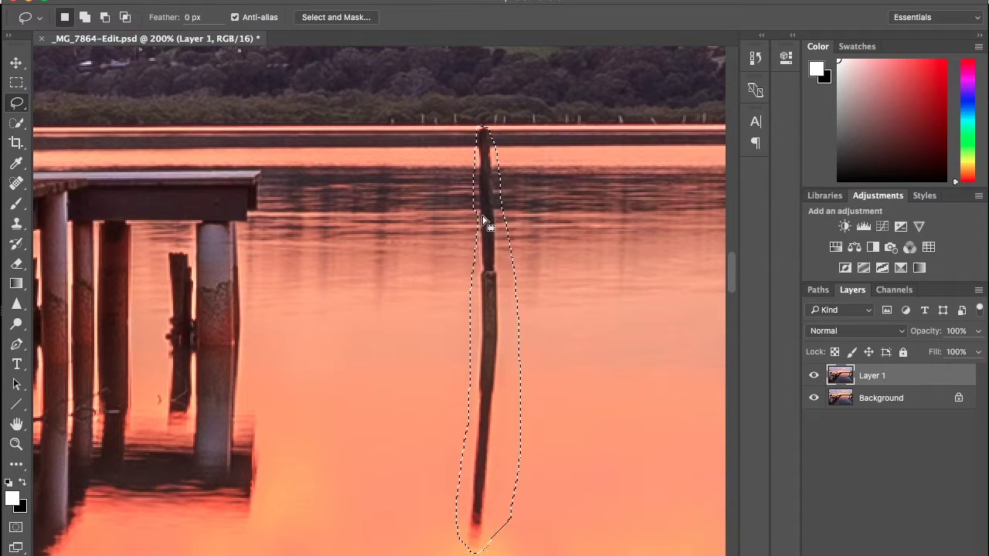
right_click(498, 305)
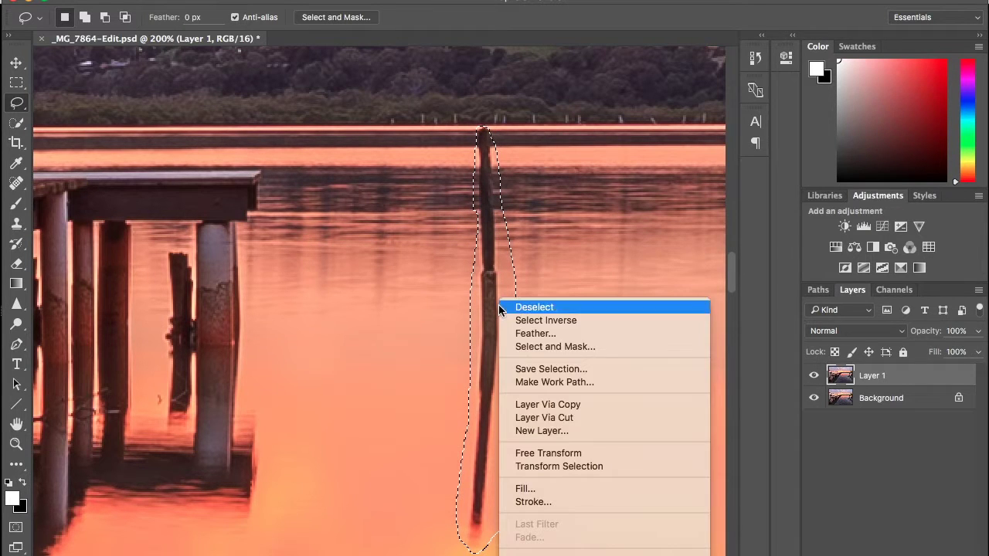
click(561, 492)
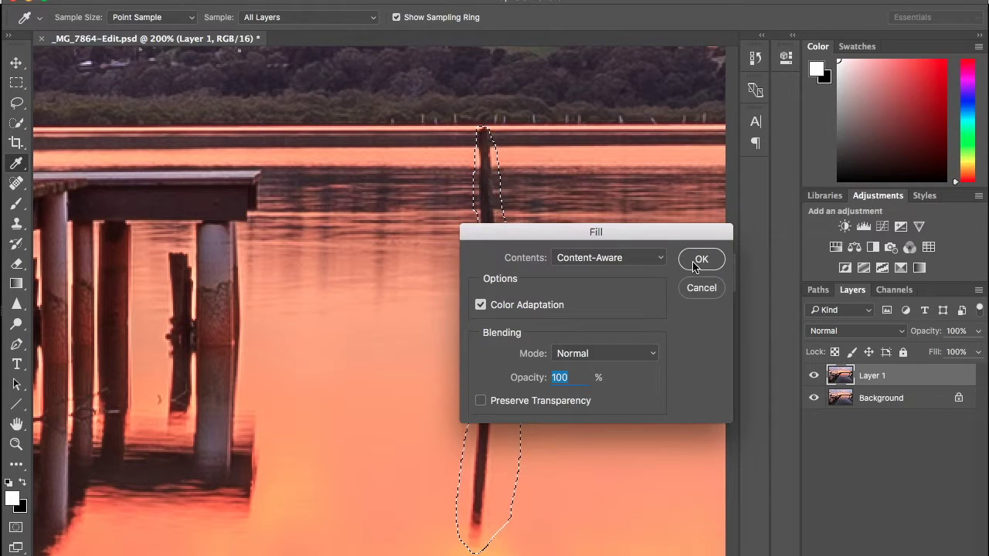
click(694, 263)
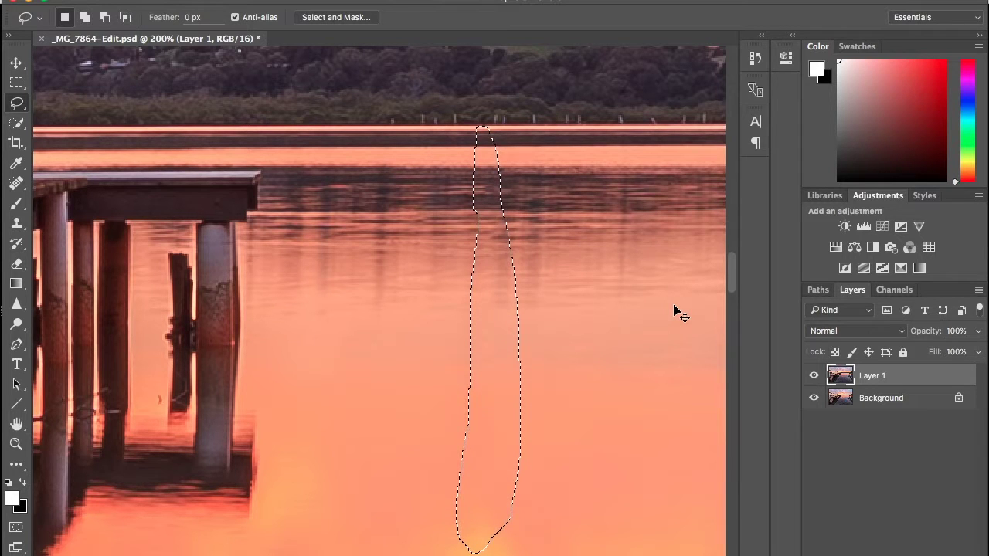
key(super+d)
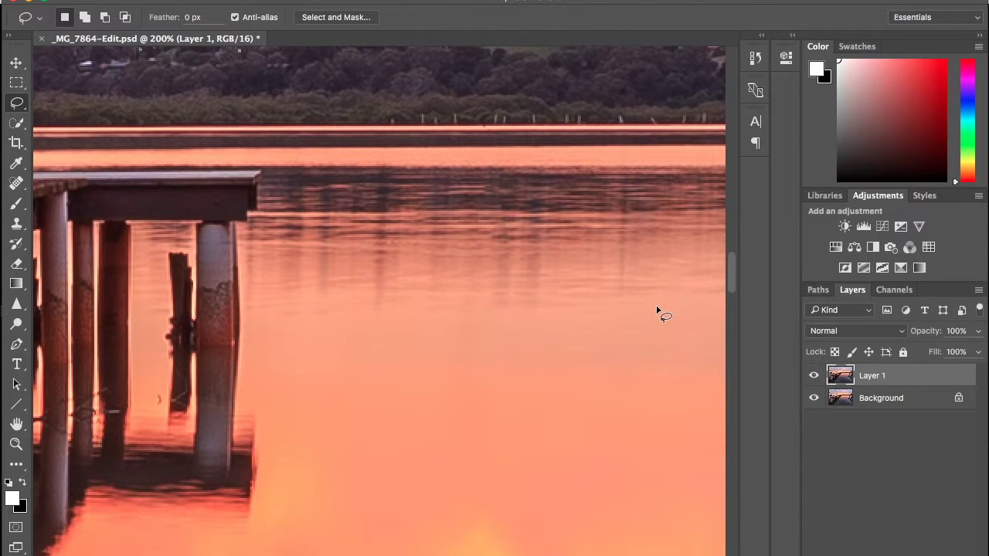
key(super+minus)
key(super+minus)
key(super+minus)
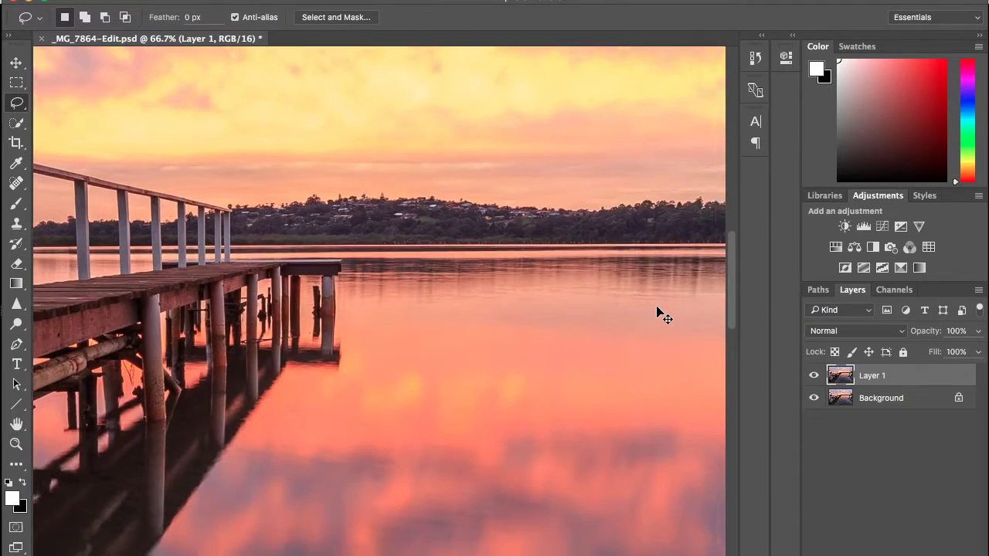
key(super+minus)
key(super+minus)
key(super+minus)
key(super+minus)
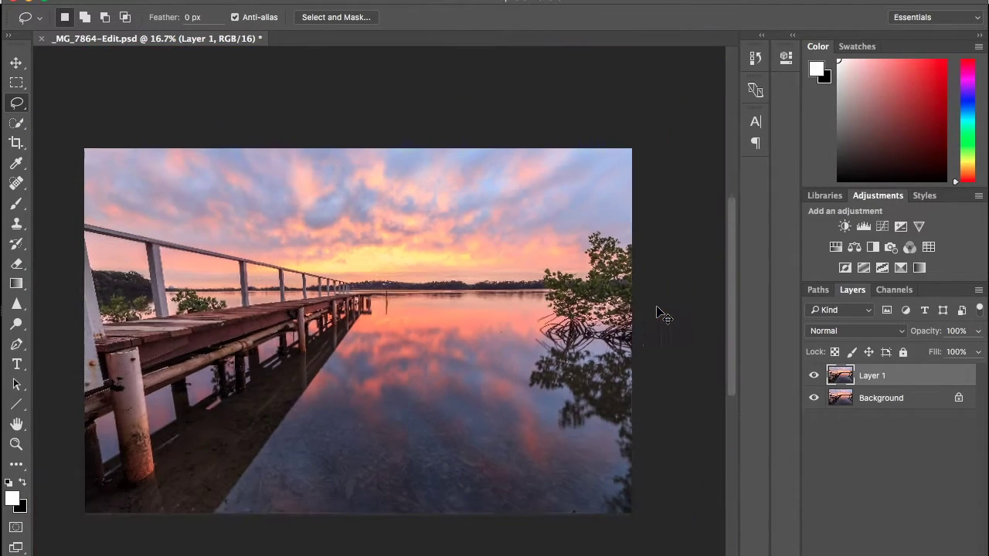
Hide and reshow Layer 1 twice to compare the retouch with the original.
click(813, 376)
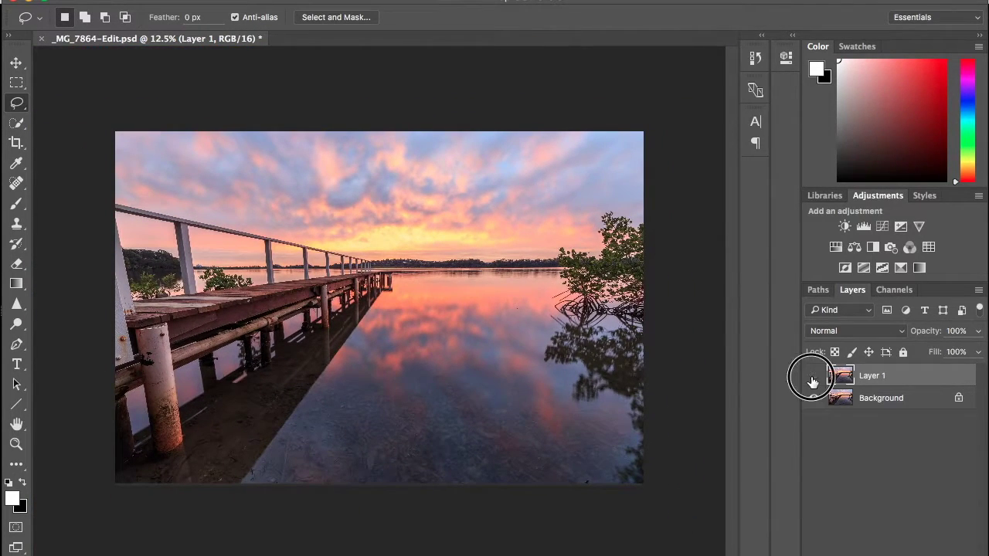
click(813, 378)
click(814, 377)
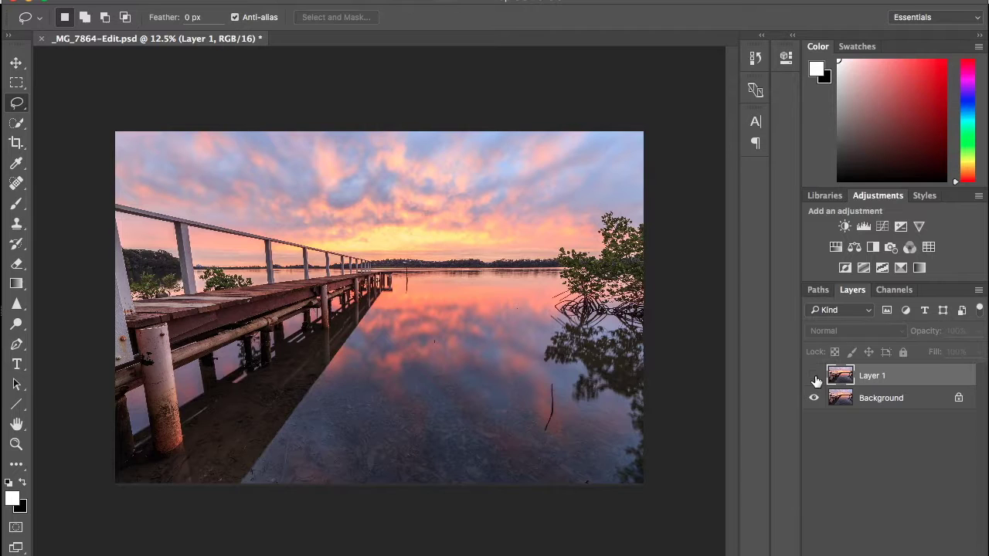
click(815, 378)
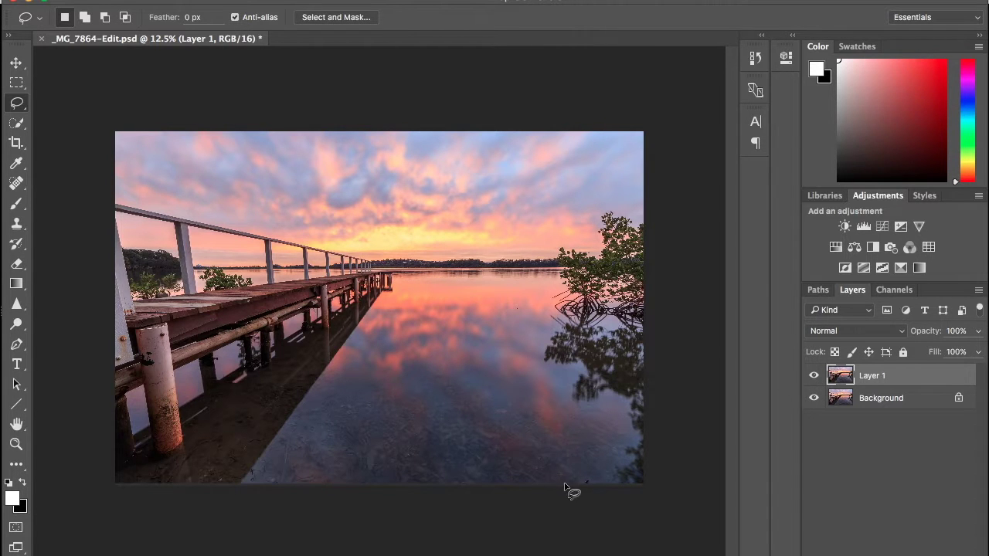
Lasso the small dark bird at the bottom edge, Content-Aware Fill it, deselect, and zoom out.
scroll(585, 494, up, 6)
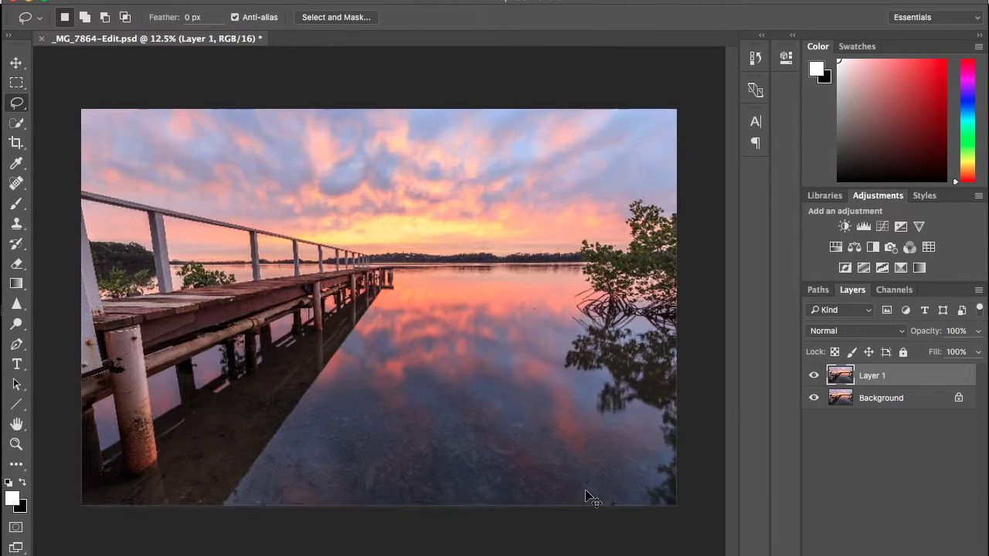
scroll(585, 495, down, 5)
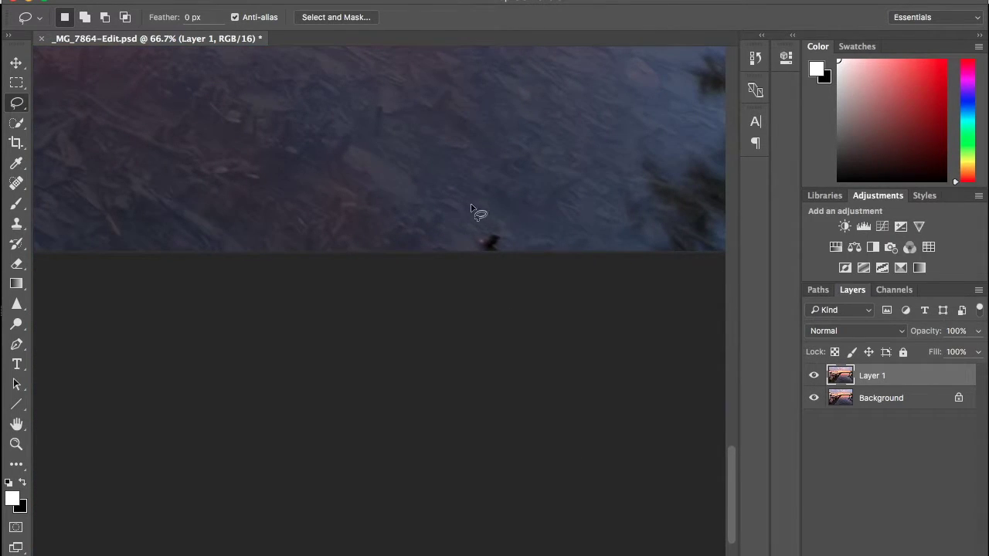
mouse_move(461, 249)
mouse_down()
mouse_move(465, 220)
mouse_move(518, 229)
mouse_move(516, 253)
mouse_move(484, 247)
mouse_up()
right_click(484, 240)
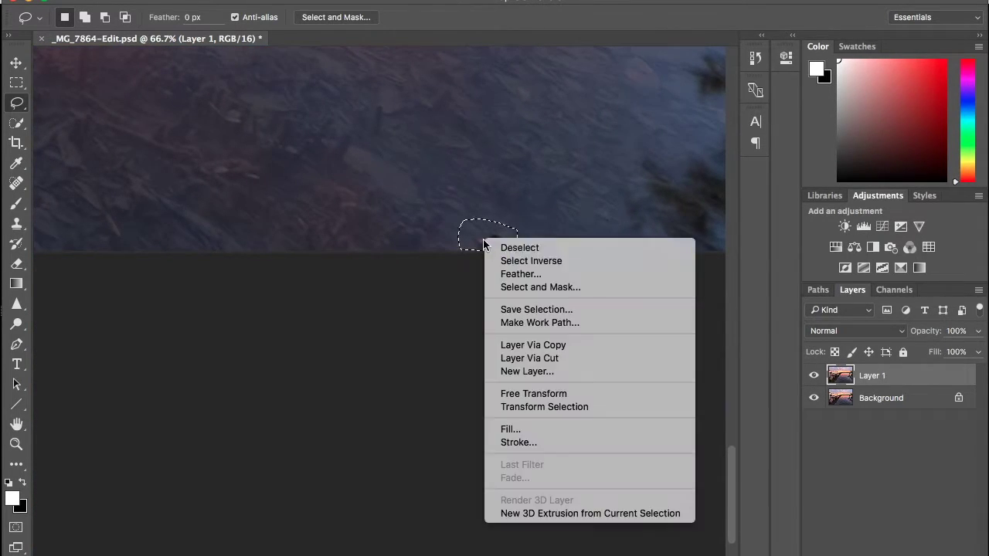
click(521, 429)
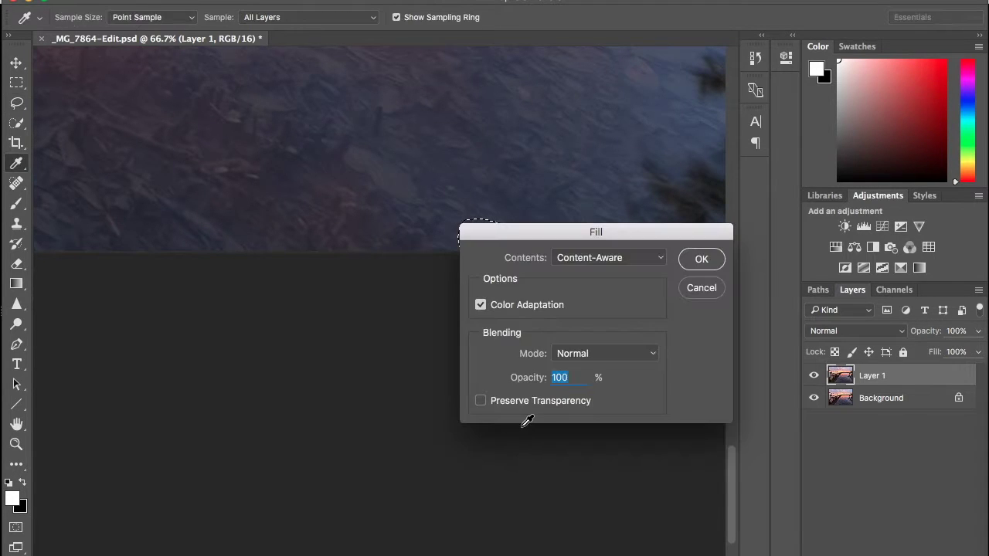
key(Return)
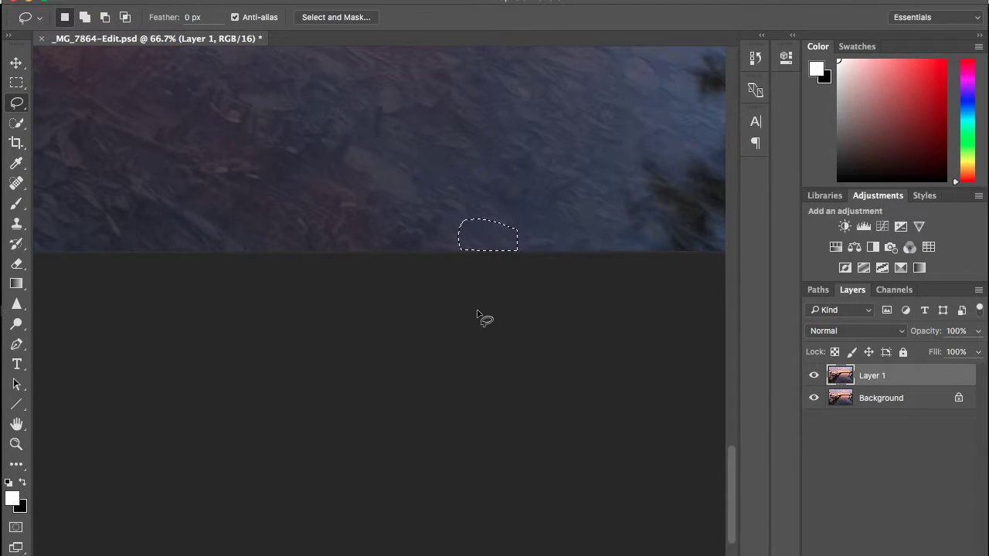
key(ctrl+d)
key(ctrl+minus)
key(ctrl+minus)
key(ctrl+minus)
key(ctrl+minus)
key(ctrl+minus)
key(ctrl+minus)
key(ctrl+plus)
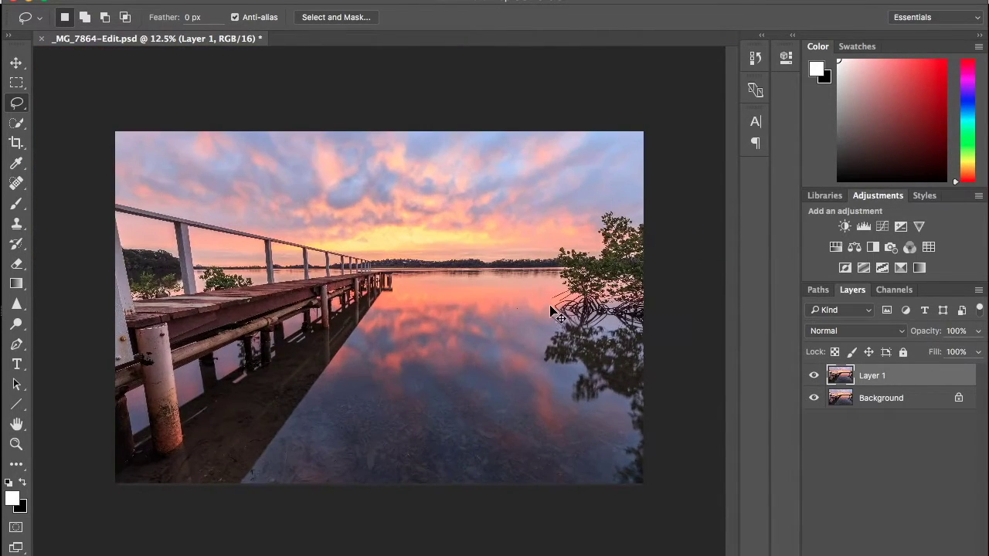